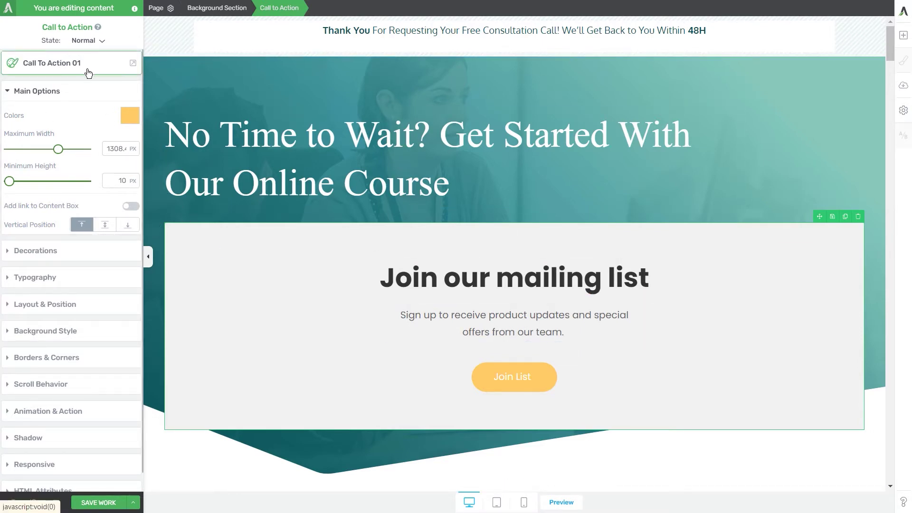
# Step: Browse the available Call to Action templates, then close the gallery without choosing a different one
pyautogui.click(35, 69)
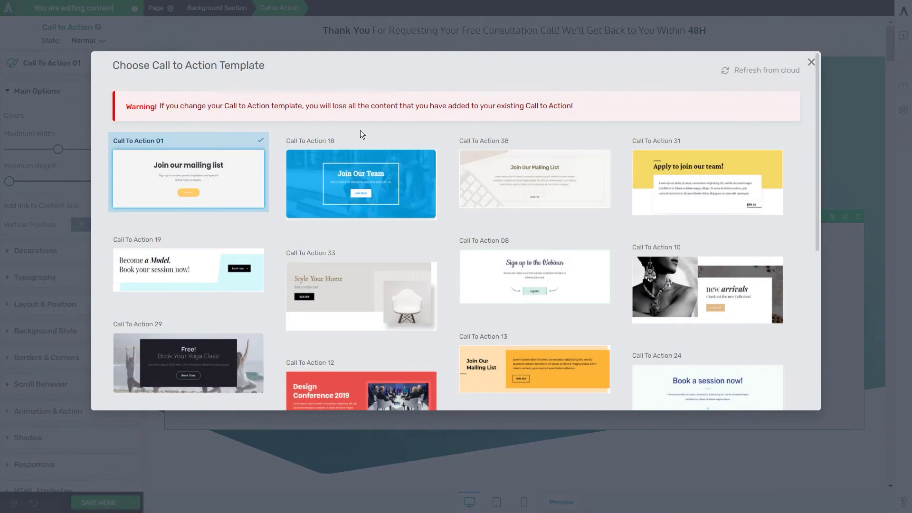
pyautogui.scroll(-6, 445, 162)
pyautogui.scroll(6, 445, 163)
pyautogui.click(20, 180)
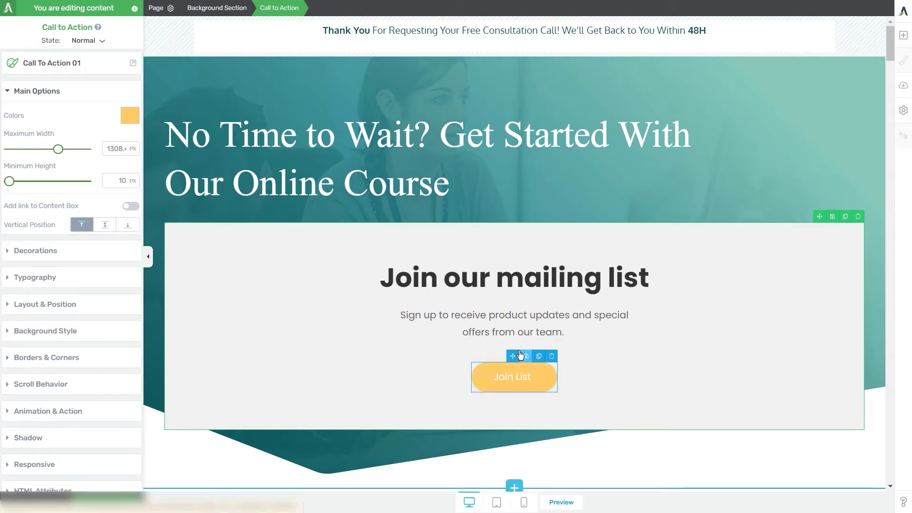
# Step: Set the Call to Action's main accent colour to a muted medium blue at 77% opacity
pyautogui.click(130, 119)
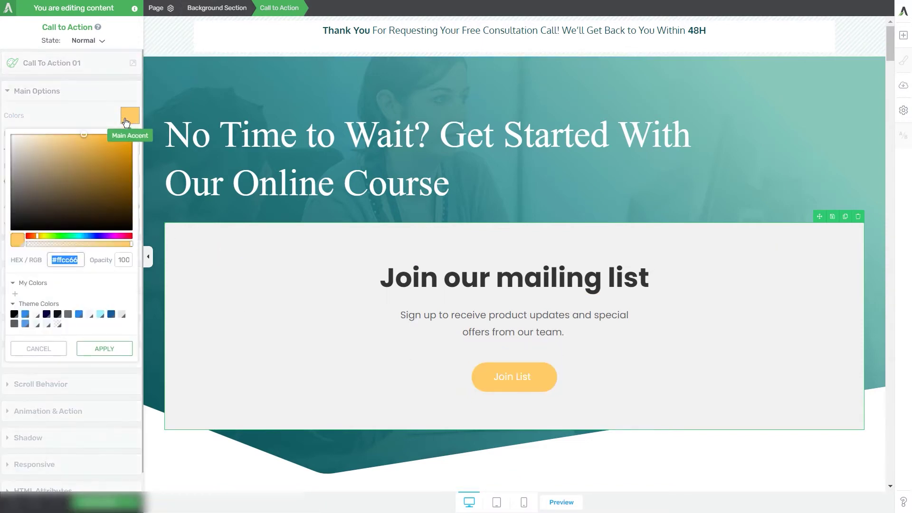
pyautogui.moveTo(118, 152); pyautogui.dragTo(60, 139)
pyautogui.click(84, 237)
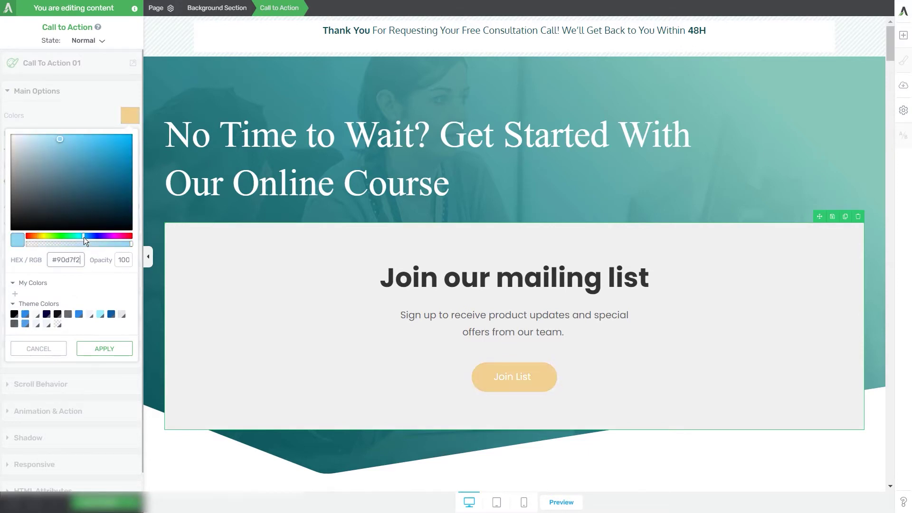
pyautogui.moveTo(83, 238); pyautogui.dragTo(89, 237)
pyautogui.click(108, 147)
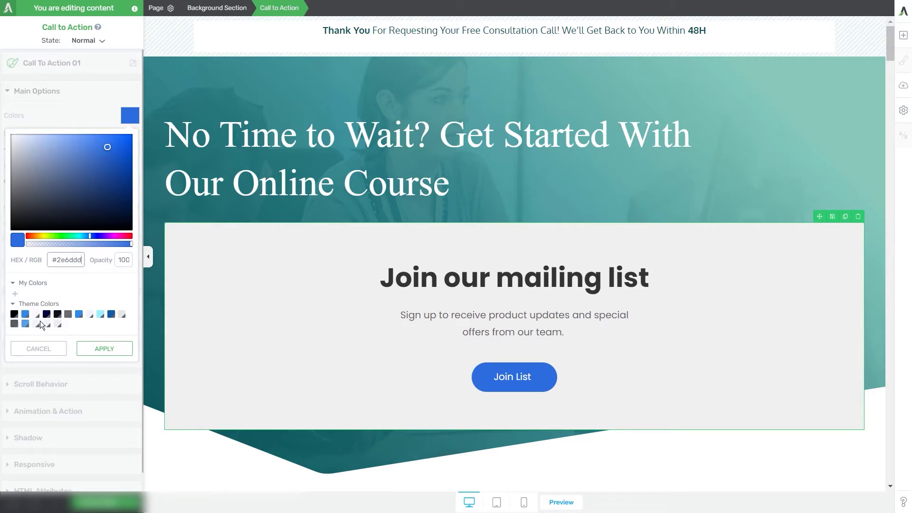
pyautogui.moveTo(76, 243)
pyautogui.mouseDown()
pyautogui.moveTo(50, 244)
pyautogui.moveTo(87, 244)
pyautogui.mouseUp()
pyautogui.click(108, 244)
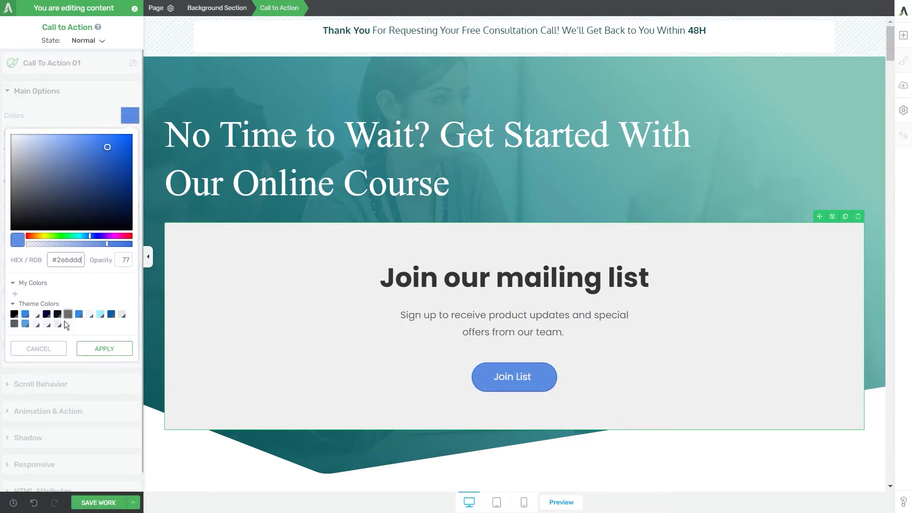
pyautogui.click(68, 155)
pyautogui.click(105, 349)
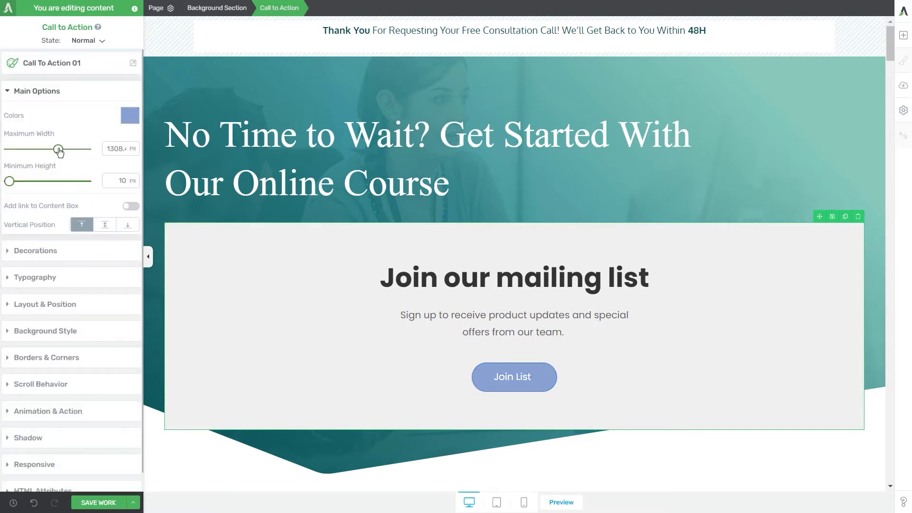
# Step: Set the Call to Action's maximum width to 650 px and its minimum height to 250 px
pyautogui.moveTo(59, 151); pyautogui.dragTo(40, 162)
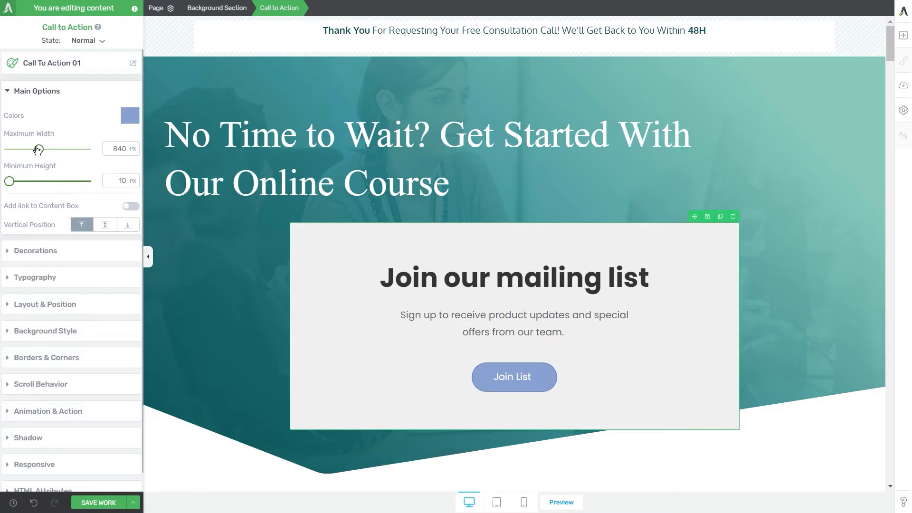
pyautogui.moveTo(38, 150); pyautogui.dragTo(37, 151)
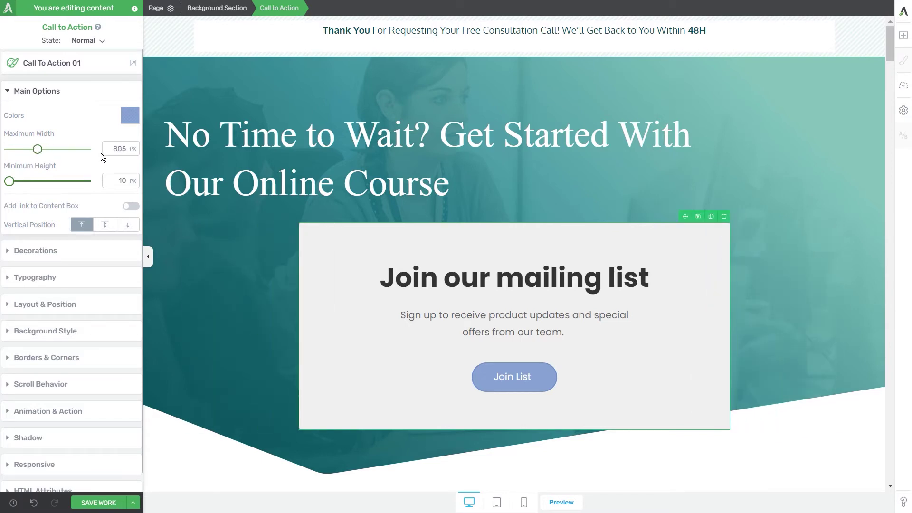
pyautogui.moveTo(125, 149); pyautogui.dragTo(107, 149)
pyautogui.write('650')
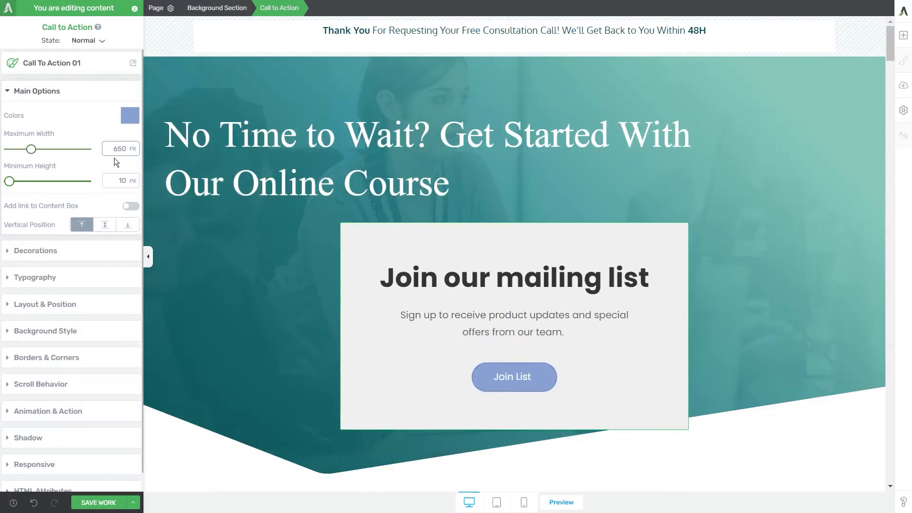
pyautogui.moveTo(9, 181); pyautogui.dragTo(29, 182)
pyautogui.doubleClick(108, 181)
pyautogui.write('250')
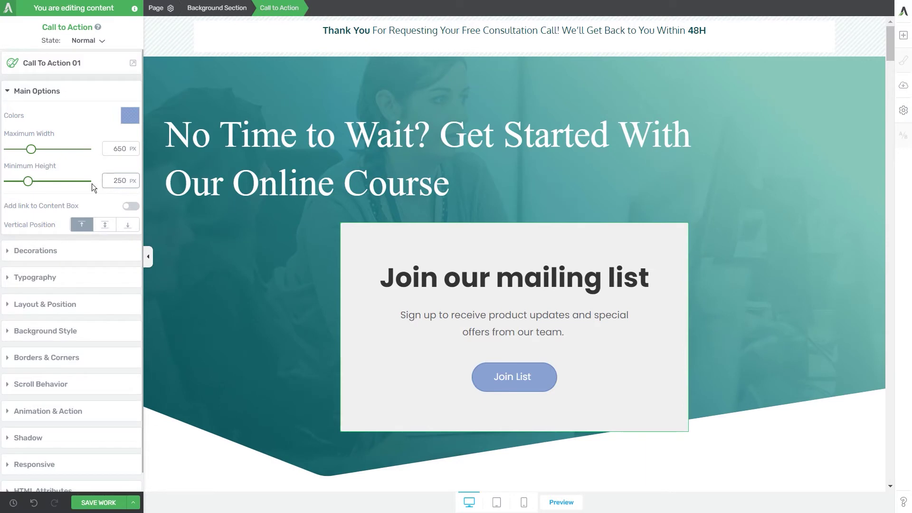
# Step: Turn on the content box link and look at the jump link and dynamic link options
pyautogui.click(131, 208)
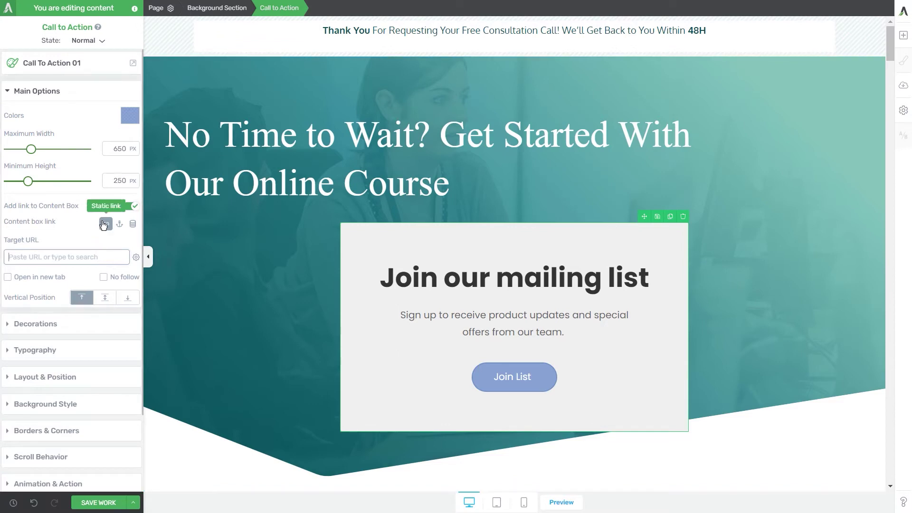
pyautogui.click(119, 224)
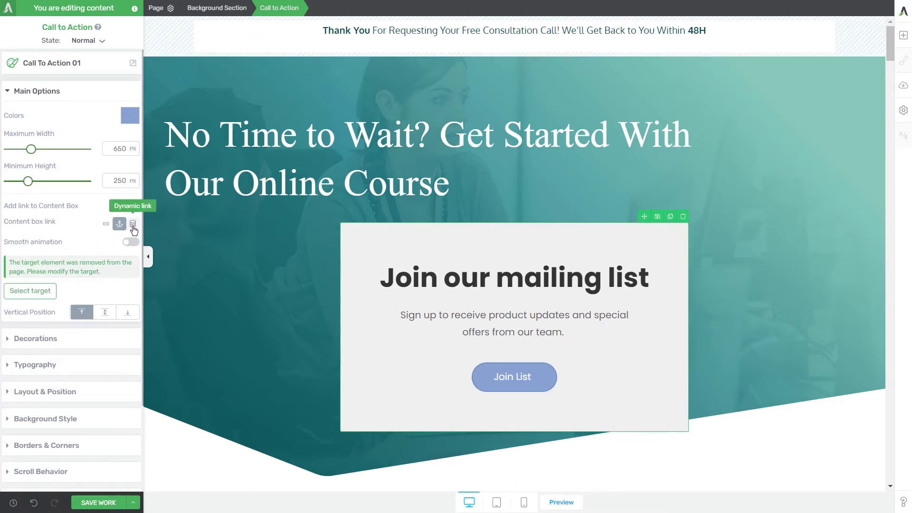
pyautogui.click(133, 224)
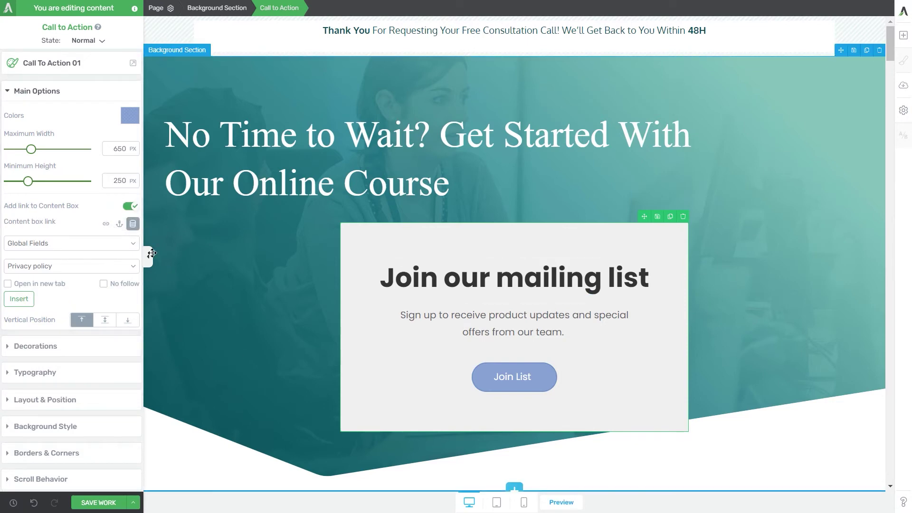
# Step: Make the content box link static and paste the mans-best-friend page address as its target URL
pyautogui.click(106, 223)
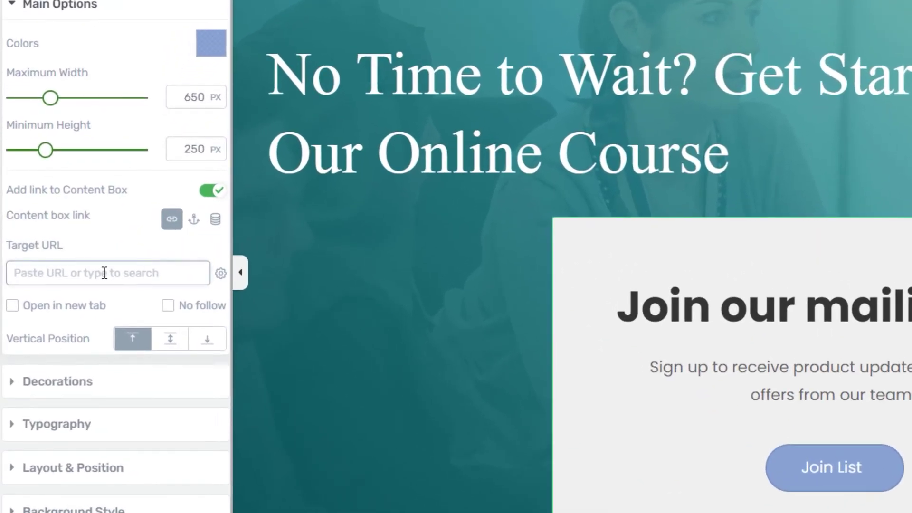
pyautogui.click(65, 257)
pyautogui.hotkey('ctrl', 'v')
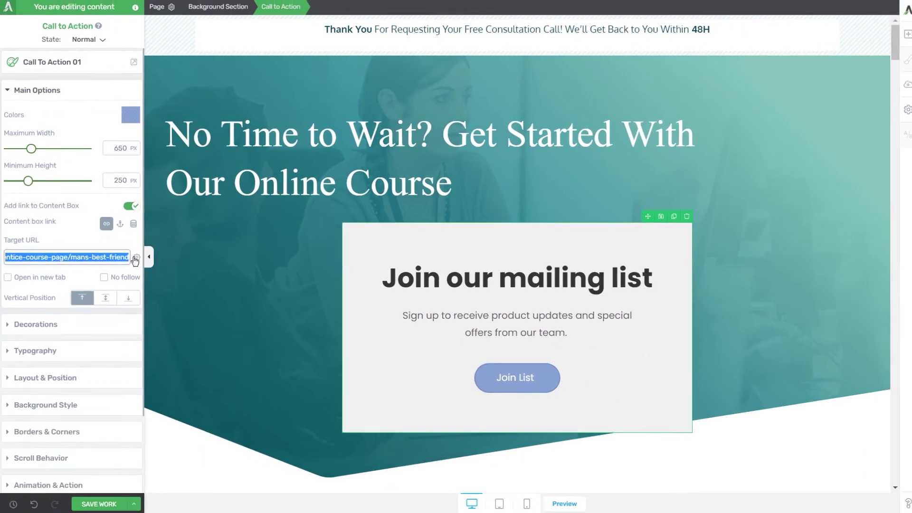
# Step: Include Thrive Apprentice - Course content in the hyperlink search results and save the setting
pyautogui.click(220, 273)
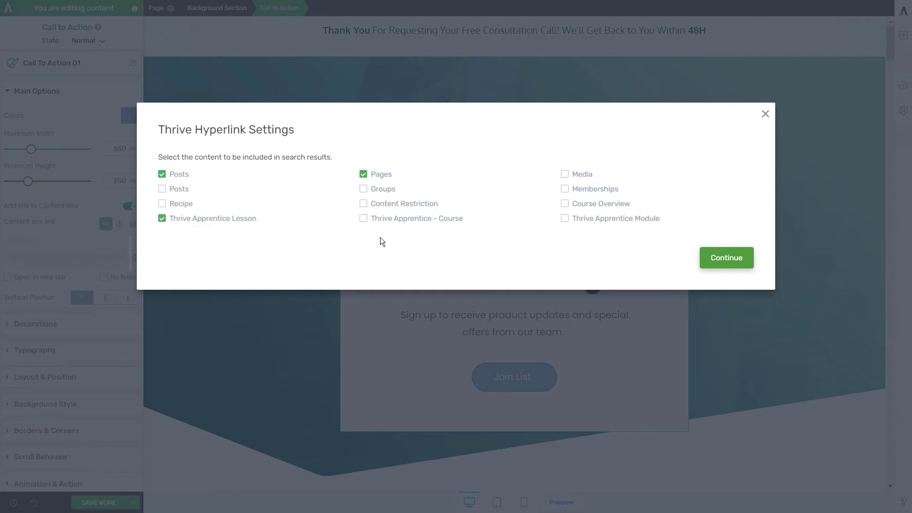
pyautogui.click(364, 220)
pyautogui.click(705, 258)
# Step: Search the link targets for "man" and link the content box to the Man's Best Friend page
pyautogui.click(114, 257)
pyautogui.write('man')
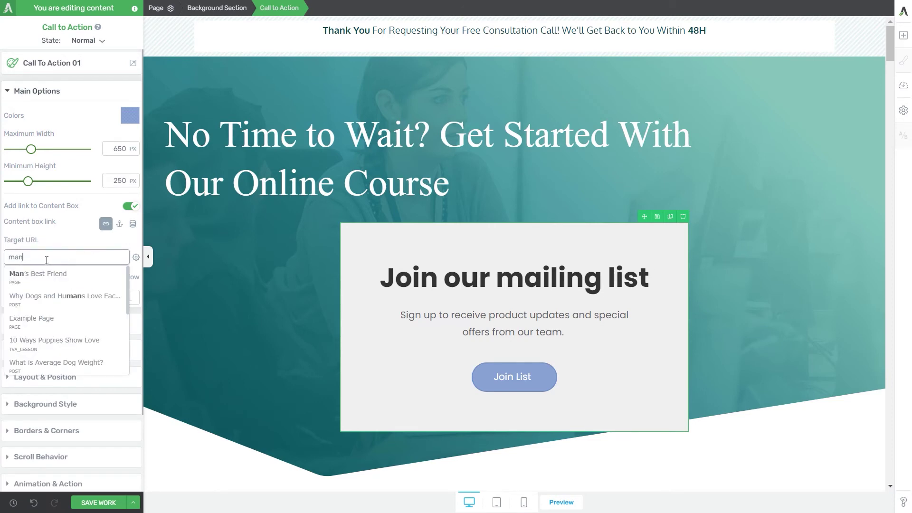
pyautogui.click(40, 281)
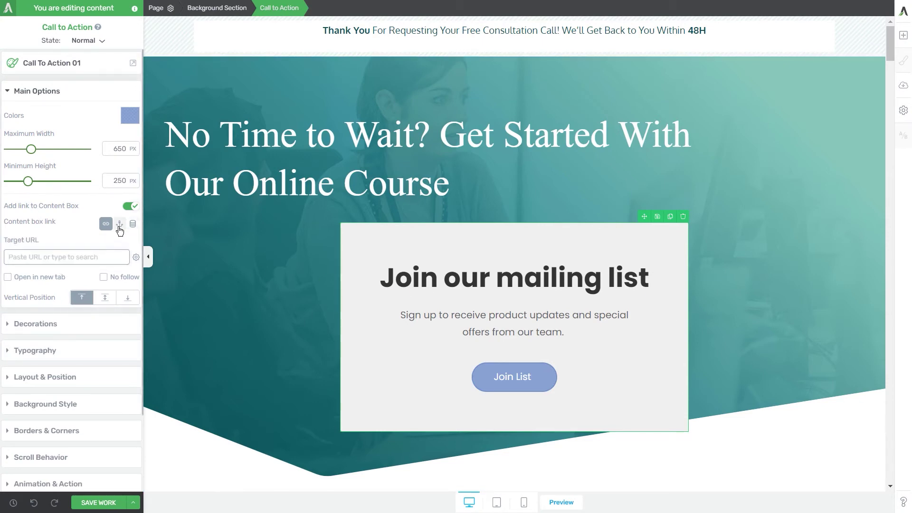
# Step: Review the jump link options and dynamic link sources, then turn off the content box link
pyautogui.click(119, 224)
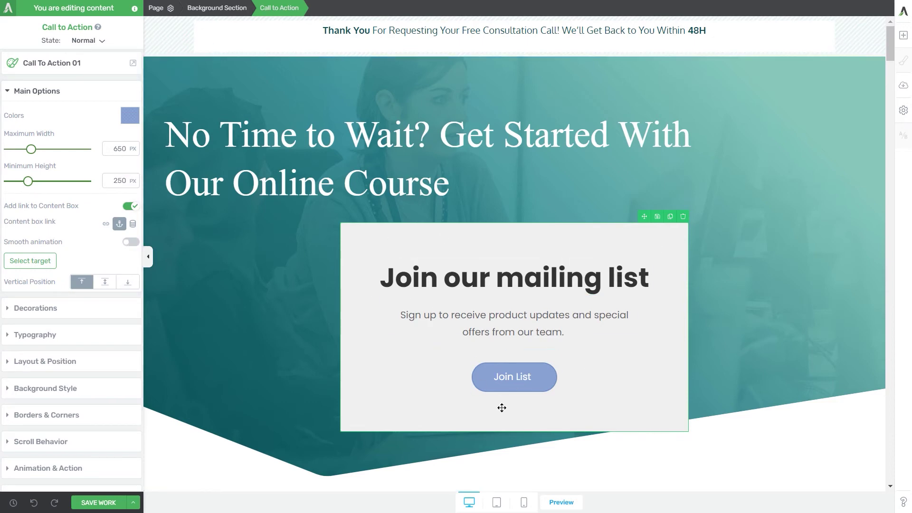
pyautogui.click(133, 226)
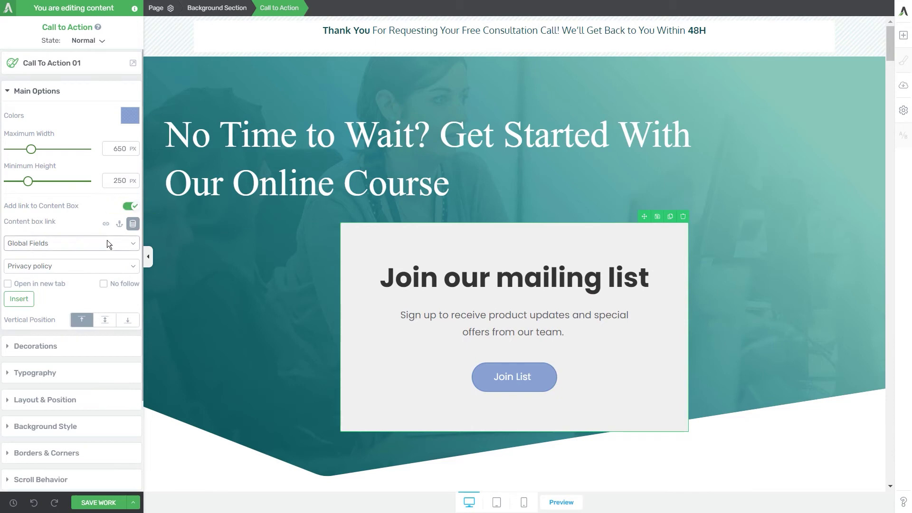
pyautogui.click(91, 247)
pyautogui.click(91, 248)
pyautogui.click(130, 206)
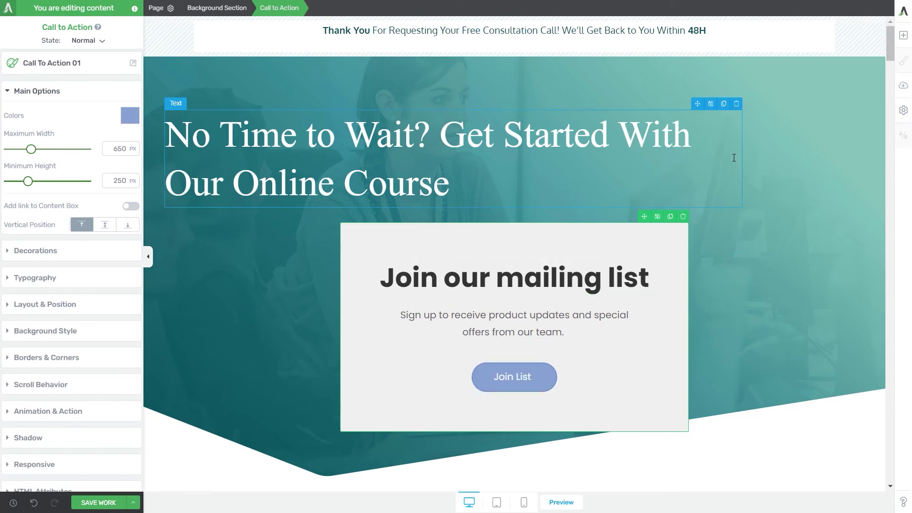
# Step: Add a Button element beneath the "Join our mailing list" heading, then delete that new button
pyautogui.click(902, 37)
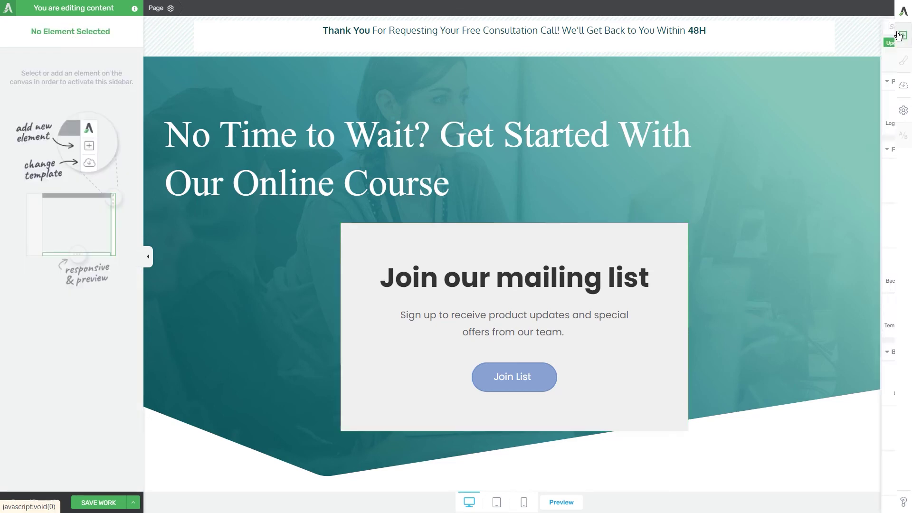
pyautogui.moveTo(805, 227); pyautogui.dragTo(517, 306)
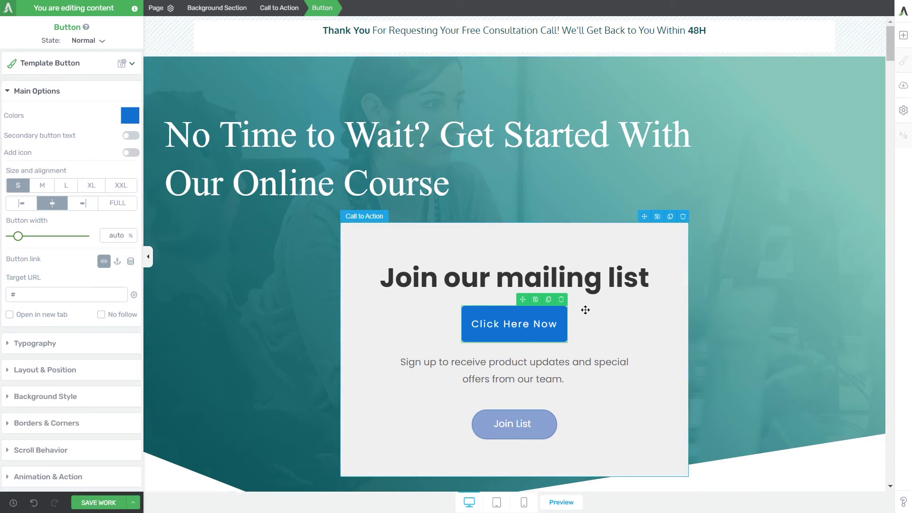
pyautogui.click(561, 299)
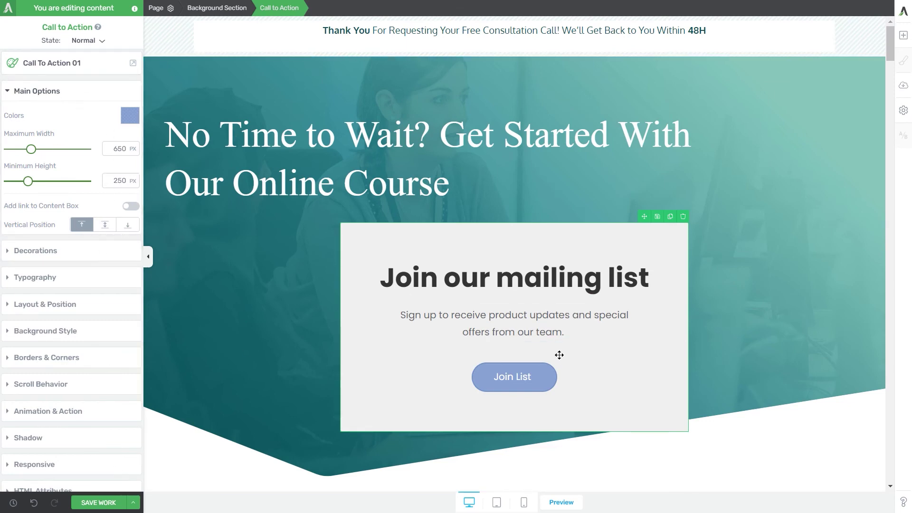
# Step: Give the Call to Action's Hover state a linear gradient background from #ff7878 at about 35% opacity to black
pyautogui.click(85, 45)
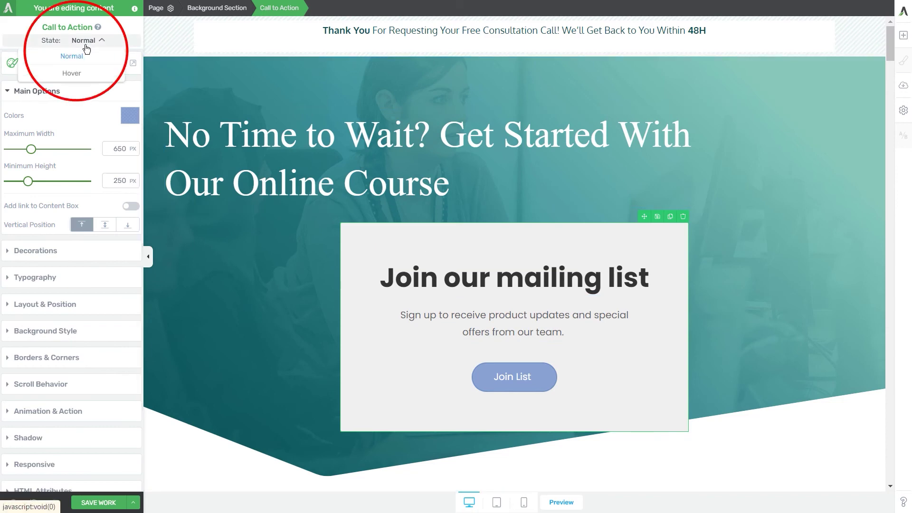
pyautogui.click(77, 75)
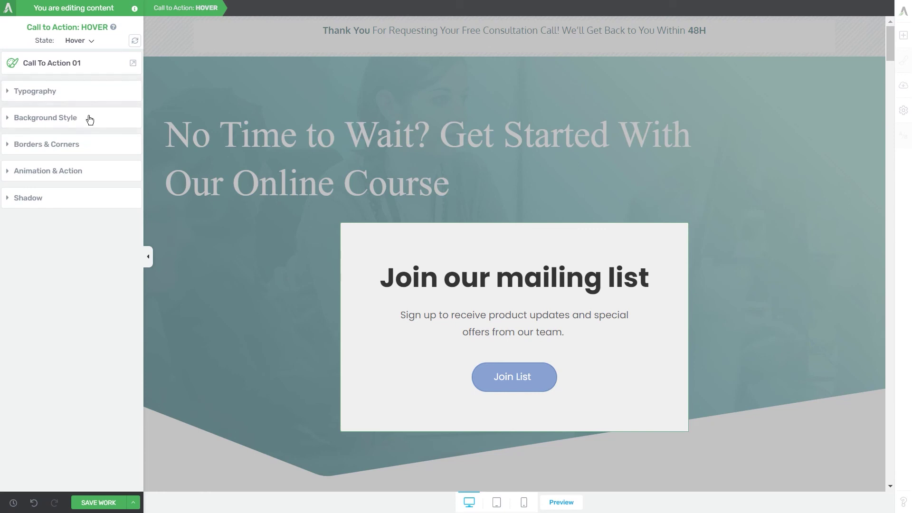
pyautogui.click(63, 118)
pyautogui.click(99, 138)
pyautogui.moveTo(79, 228)
pyautogui.mouseDown()
pyautogui.moveTo(116, 245)
pyautogui.moveTo(76, 233)
pyautogui.moveTo(76, 219)
pyautogui.mouseUp()
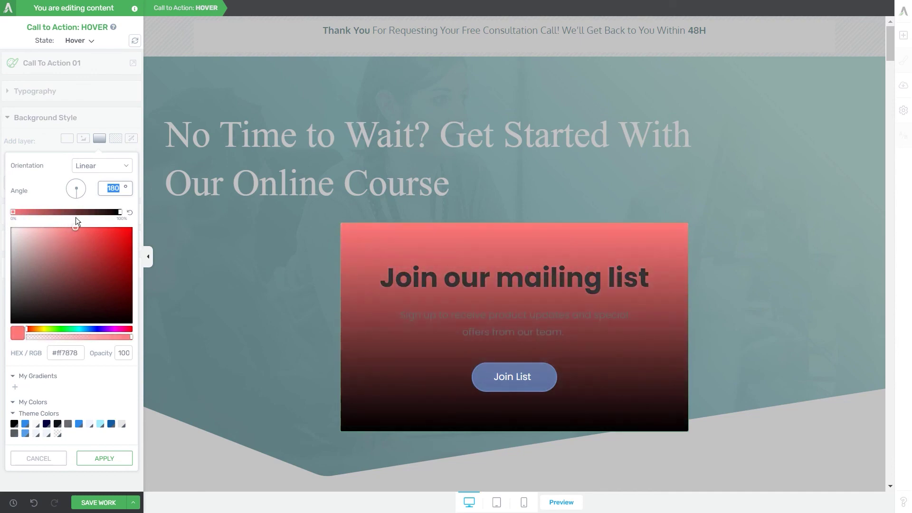
pyautogui.moveTo(89, 338); pyautogui.dragTo(56, 338)
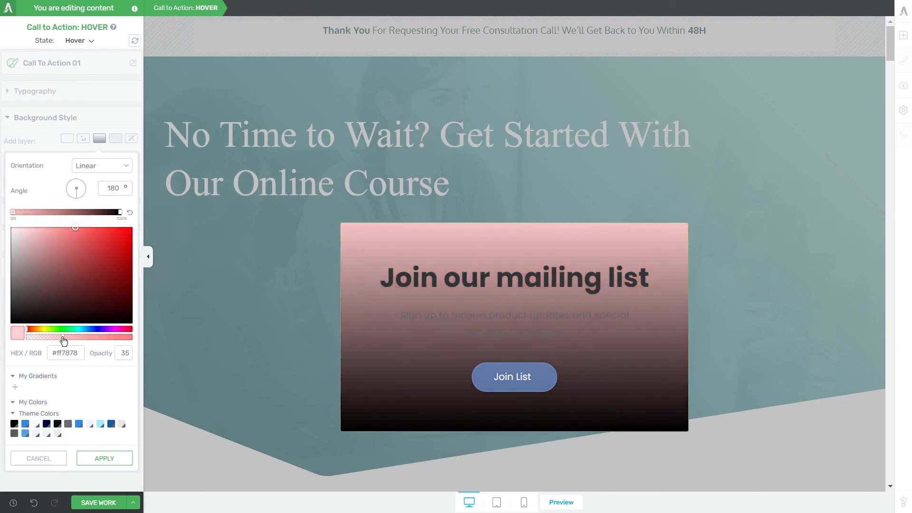
pyautogui.click(117, 458)
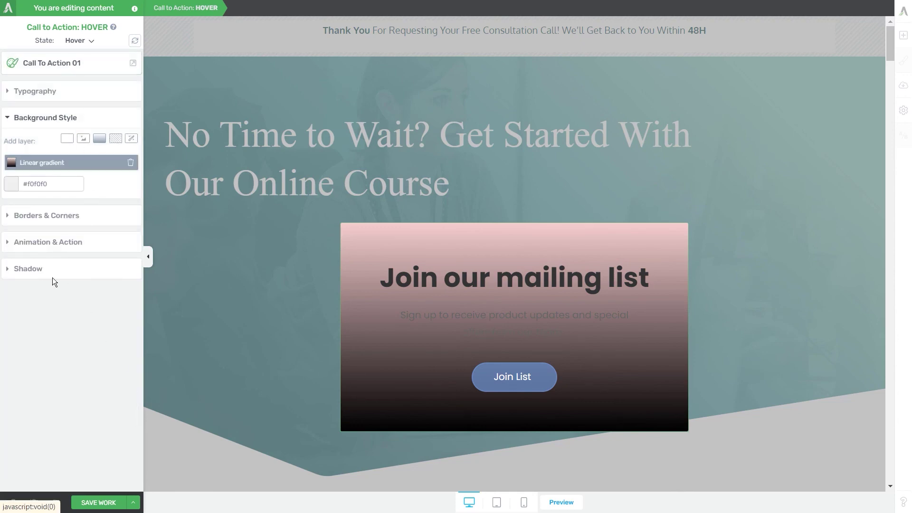
# Step: Return the Call to Action to its Normal state, preview the hover background, and reopen the state choices
pyautogui.click(78, 40)
pyautogui.click(88, 55)
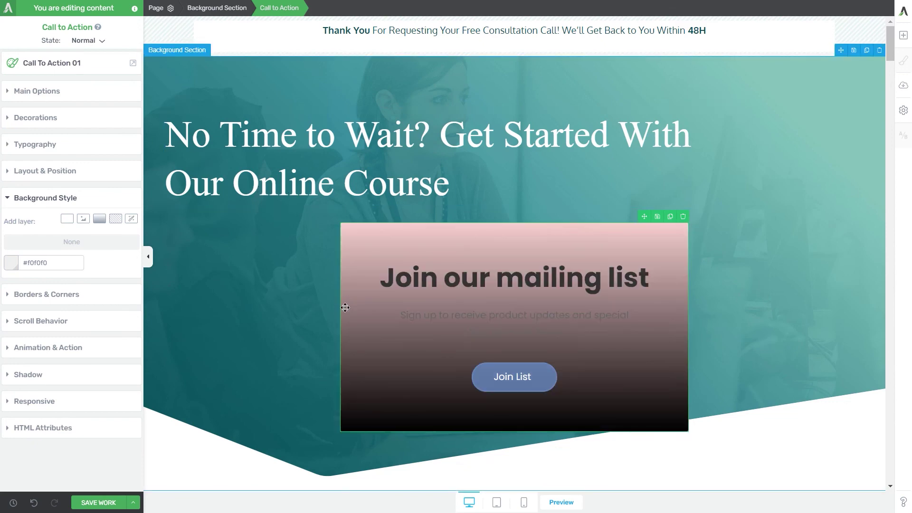
pyautogui.click(88, 40)
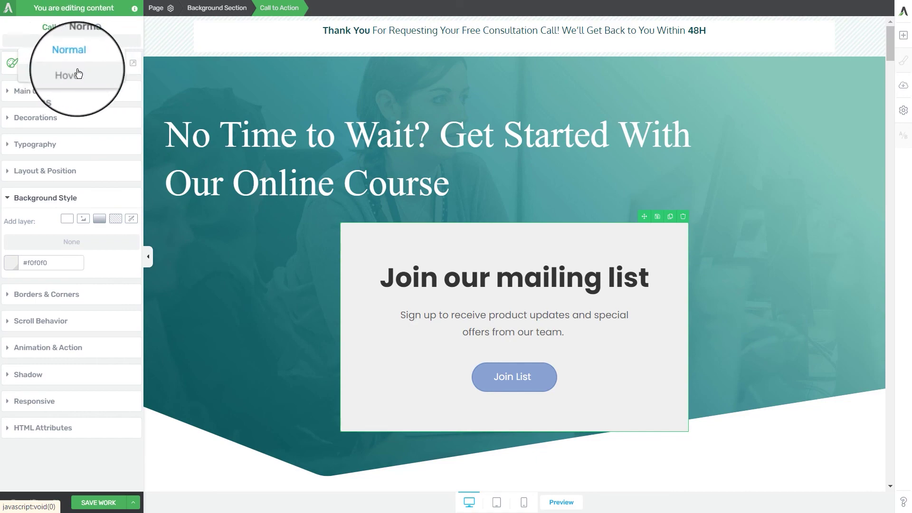